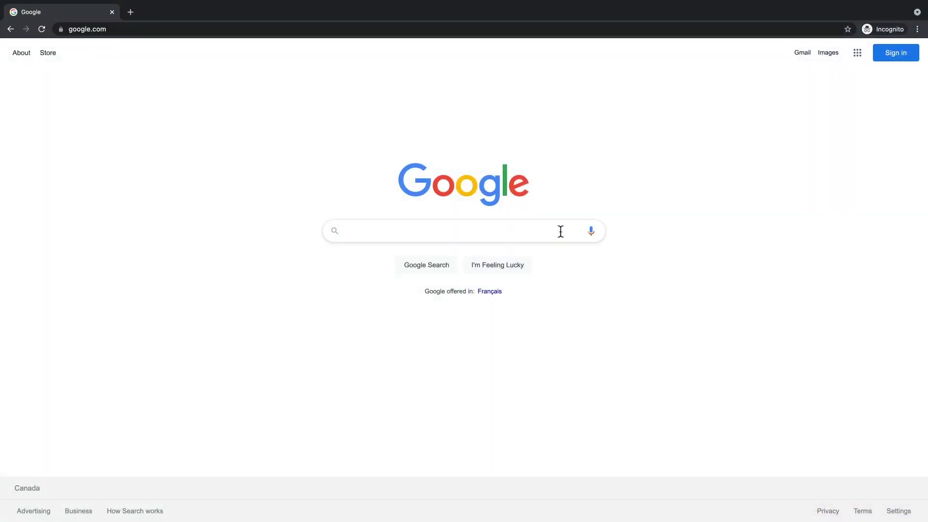
- Search Google for 'aly athletic' to see the store's results
{"action": "type", "text": "aly at"}
{"action": "type", "text": "hletics"}
{"action": "key", "text": "Return"}
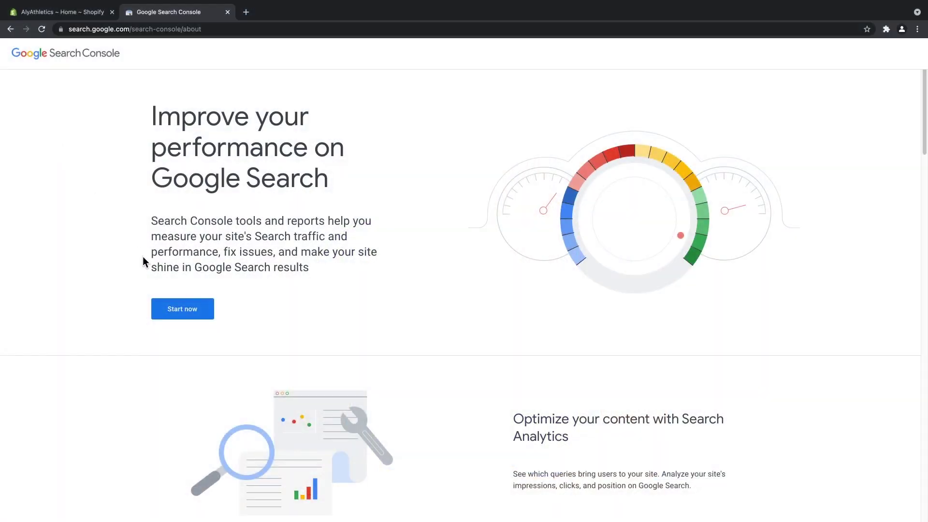
- Start Search Console setup and sign in with the existing Google account
{"action": "left_click", "coordinate": [187, 313]}
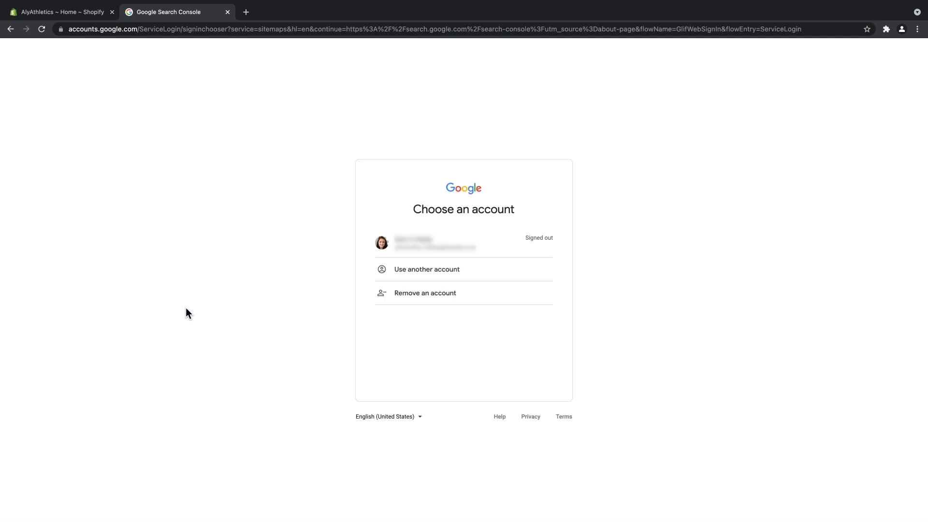
{"action": "left_click", "coordinate": [383, 243]}
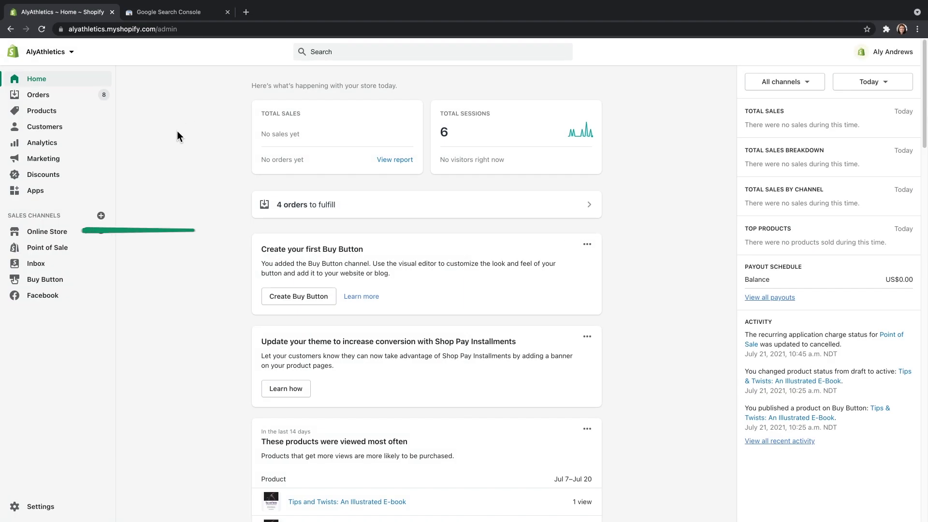
- Disable the Shopify store password in Online Store Preferences and save the change
{"action": "left_click", "coordinate": [74, 232]}
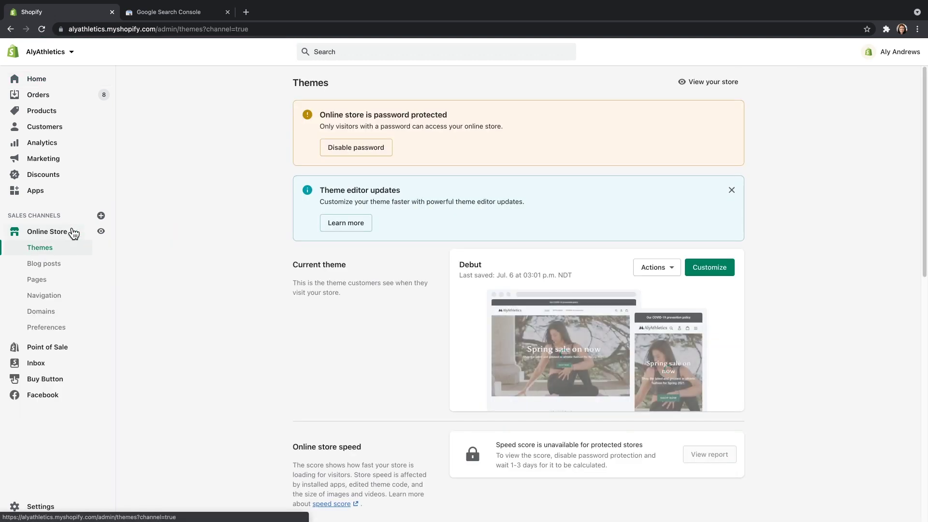
{"action": "left_click", "coordinate": [76, 329]}
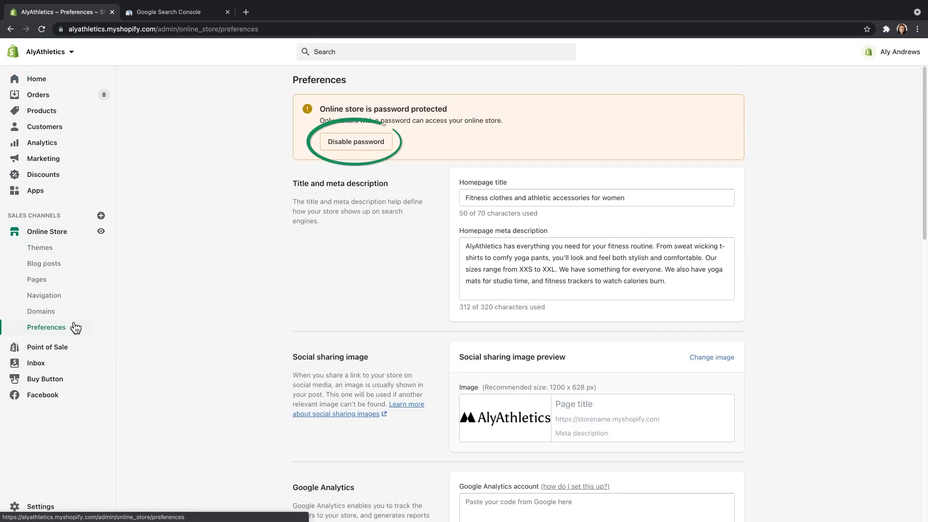
{"action": "left_click", "coordinate": [377, 144]}
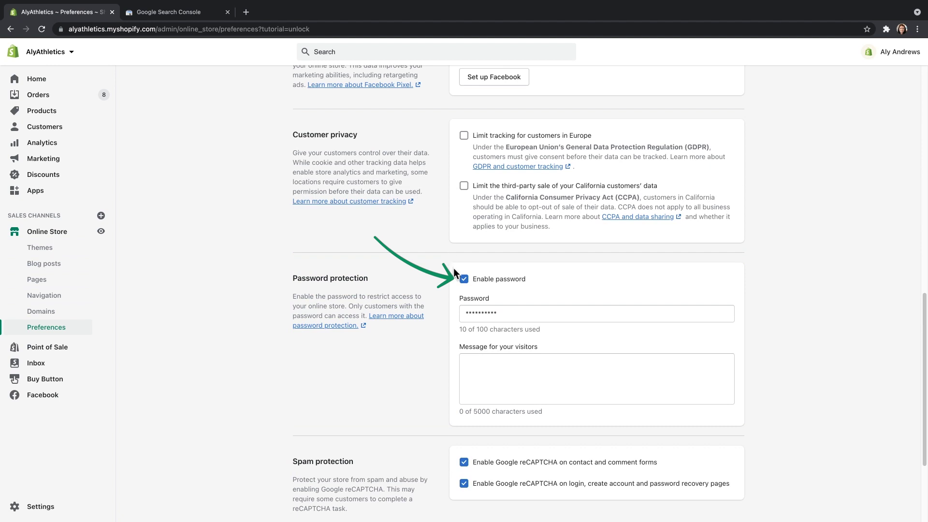
{"action": "left_click", "coordinate": [463, 279]}
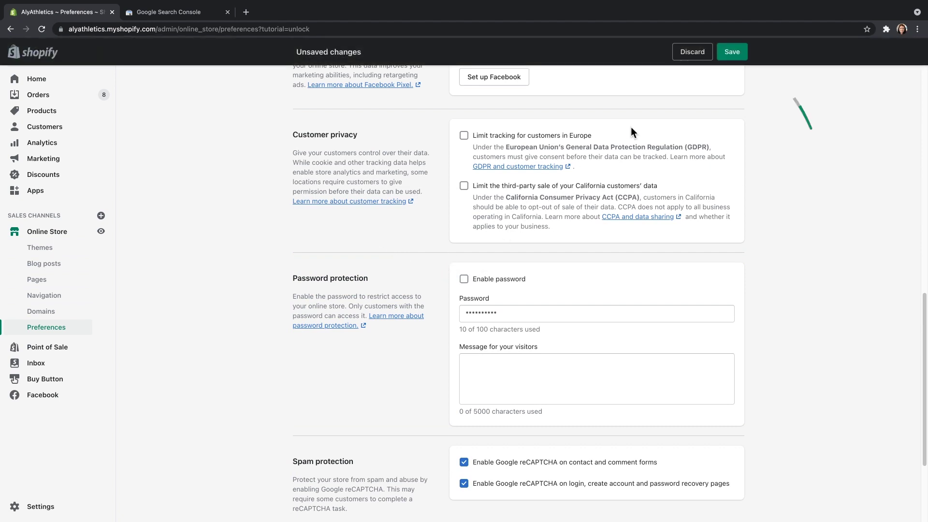
{"action": "left_click", "coordinate": [731, 52]}
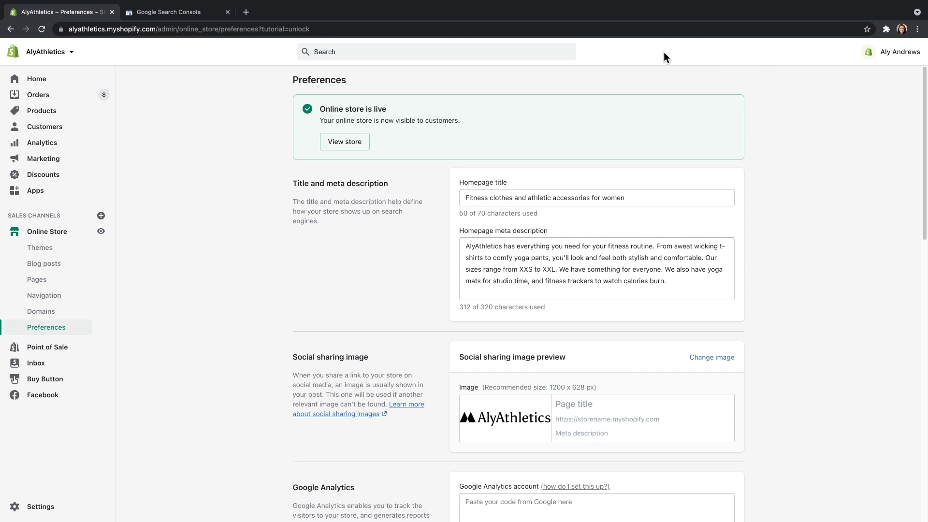
{"action": "left_click", "coordinate": [218, 14]}
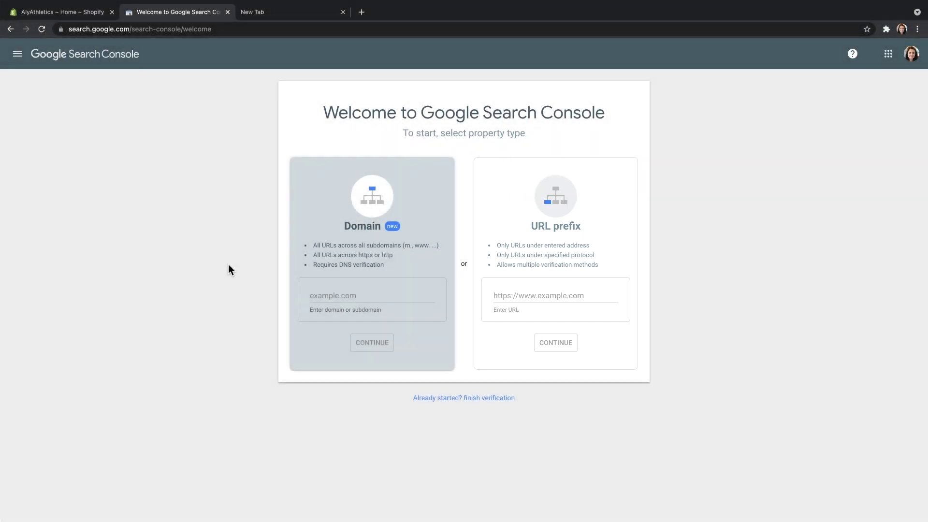
{"action": "left_click", "coordinate": [512, 297]}
{"action": "type", "text": "htt"}
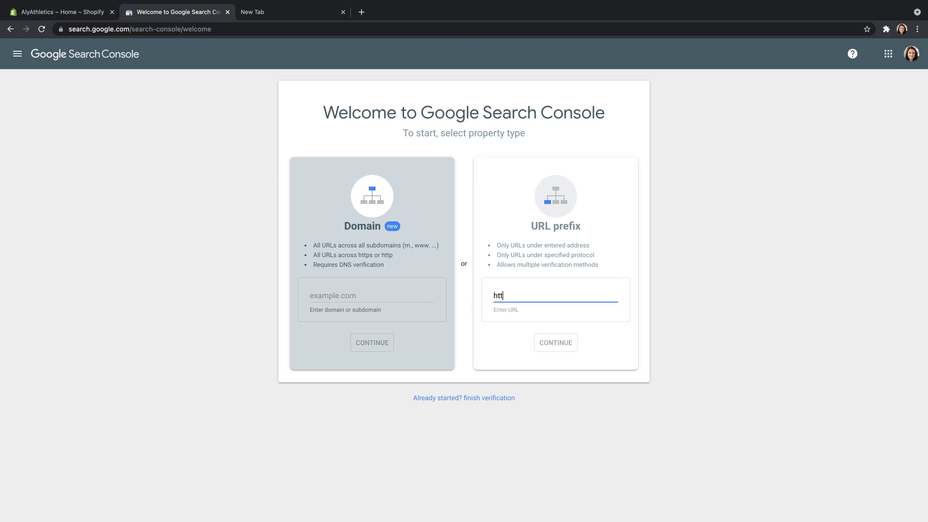
{"action": "type", "text": "ps://al"}
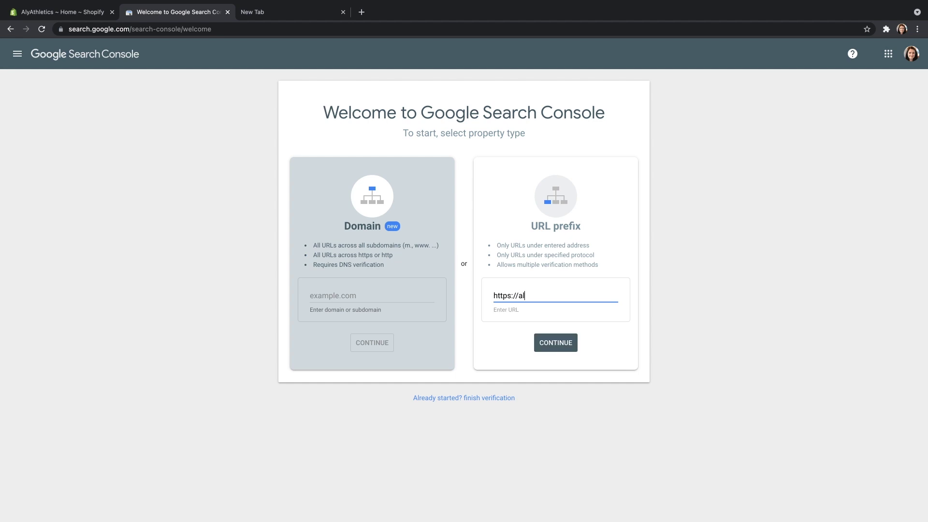
{"action": "type", "text": "yathlet"}
{"action": "type", "text": "ics.com"}
{"action": "left_click", "coordinate": [564, 347]}
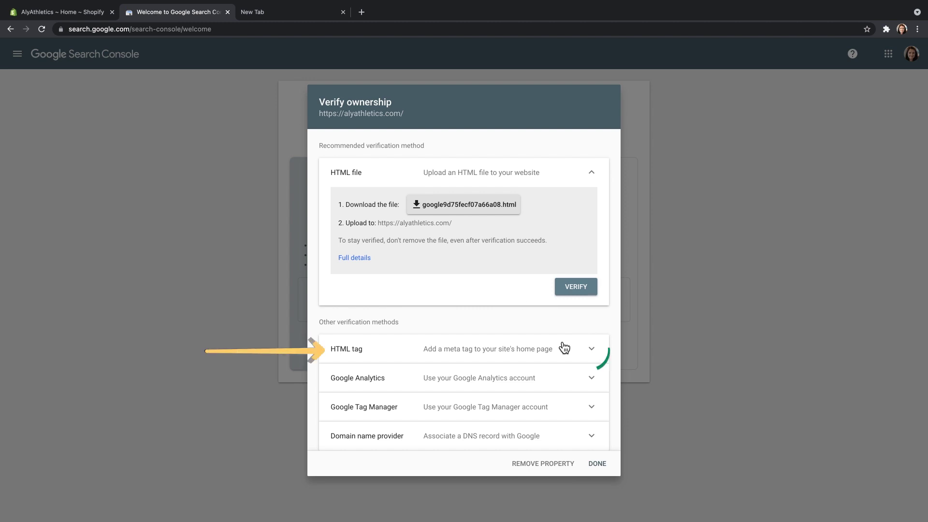
- Copy the HTML tag verification meta tag from the Verify ownership dialog
{"action": "left_click", "coordinate": [592, 349]}
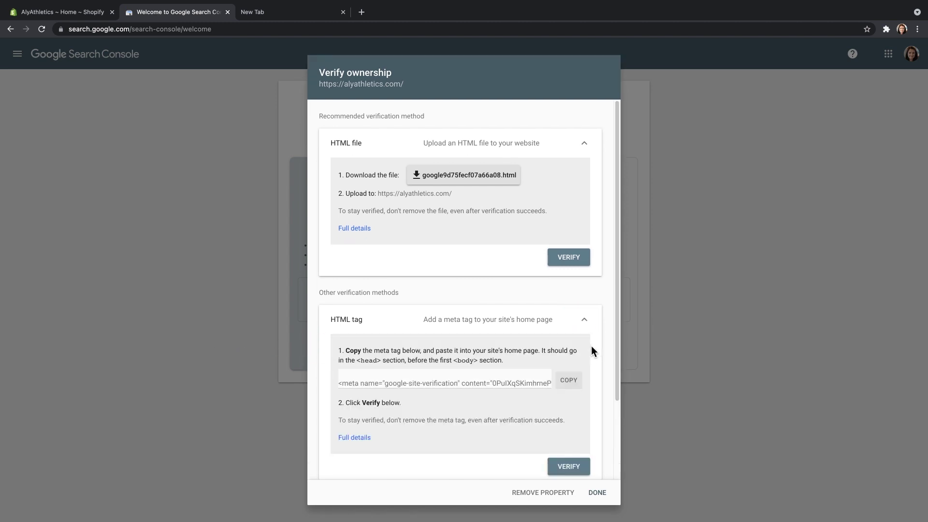
{"action": "left_click_drag", "start_coordinate": [616, 289], "coordinate": [625, 386]}
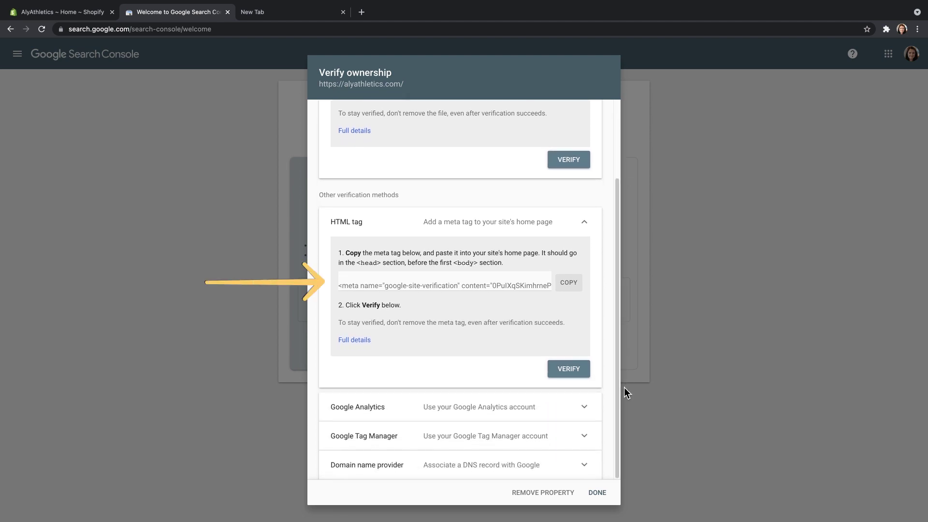
{"action": "left_click", "coordinate": [568, 290]}
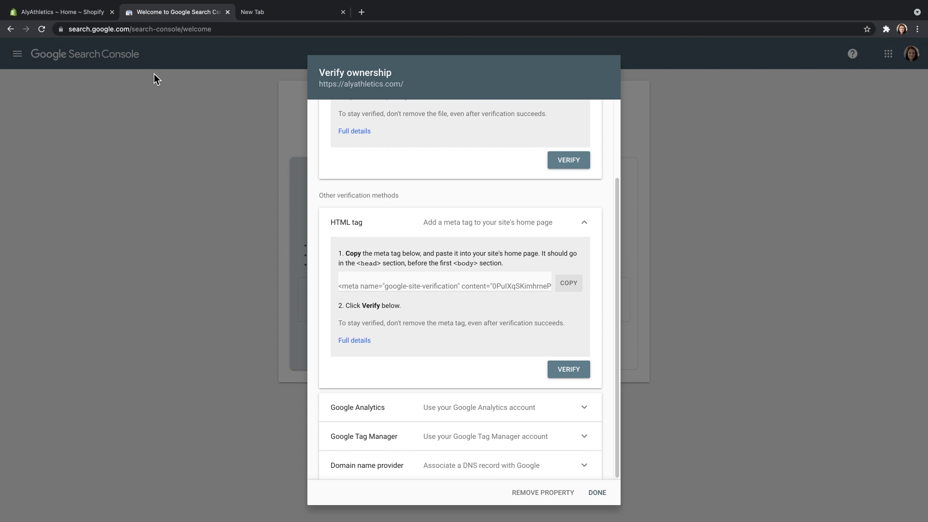
{"action": "left_click", "coordinate": [92, 17]}
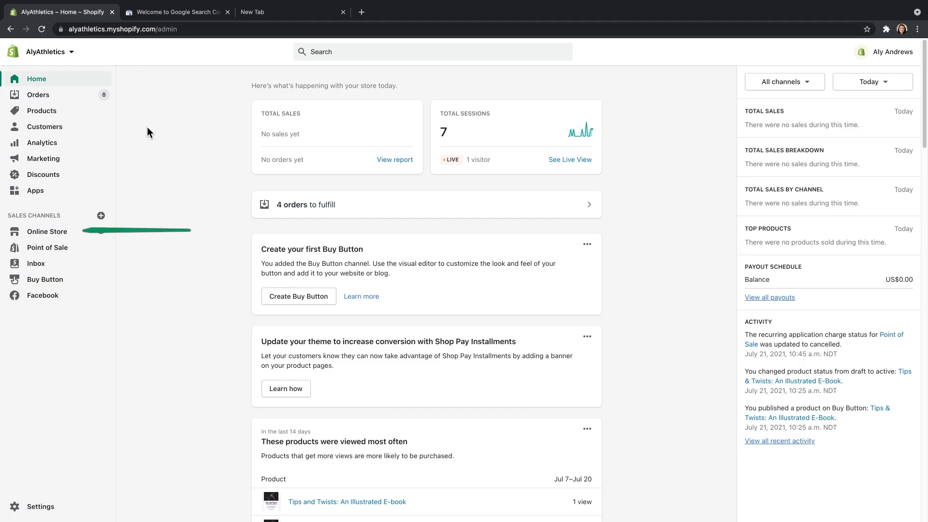
- Paste the verification meta tag below <head> in the Debut theme's theme.liquid and save
{"action": "left_click", "coordinate": [48, 232]}
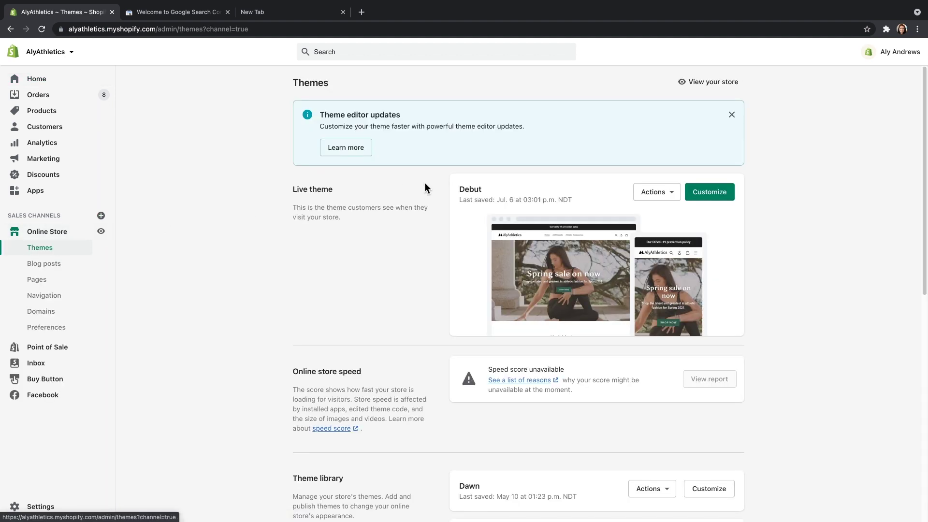
{"action": "left_click", "coordinate": [651, 192]}
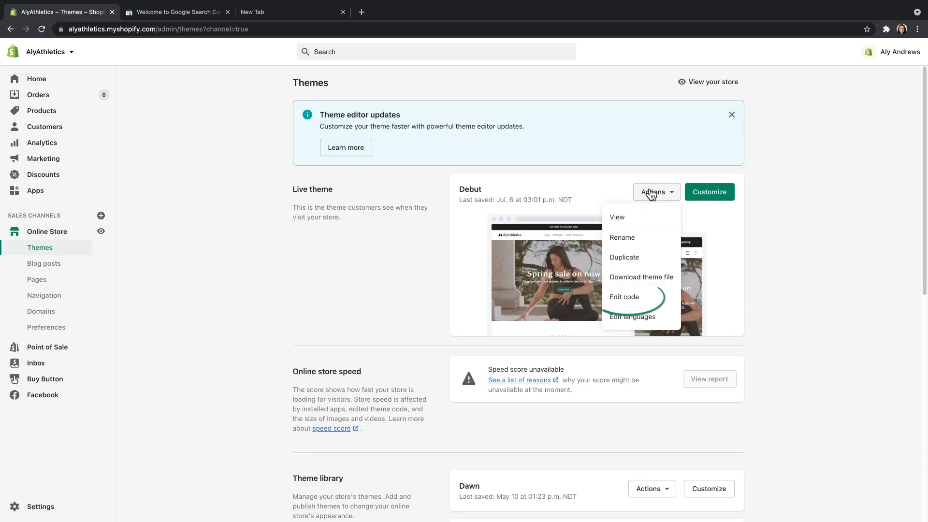
{"action": "left_click", "coordinate": [659, 297]}
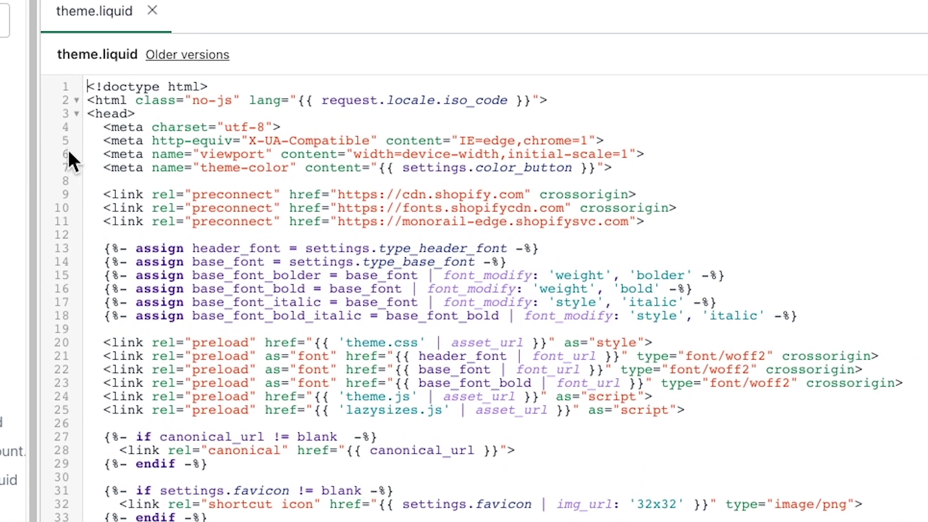
{"action": "left_click", "coordinate": [158, 116]}
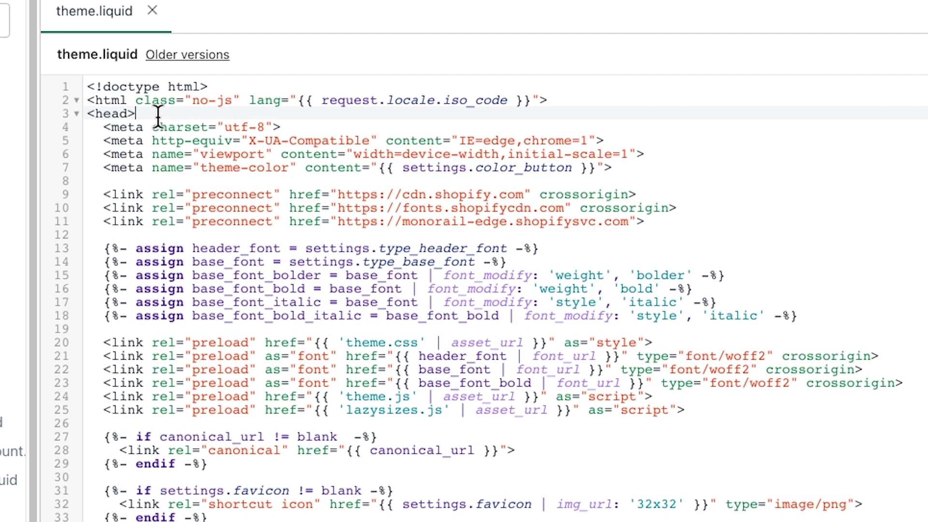
{"action": "key", "text": "Return"}
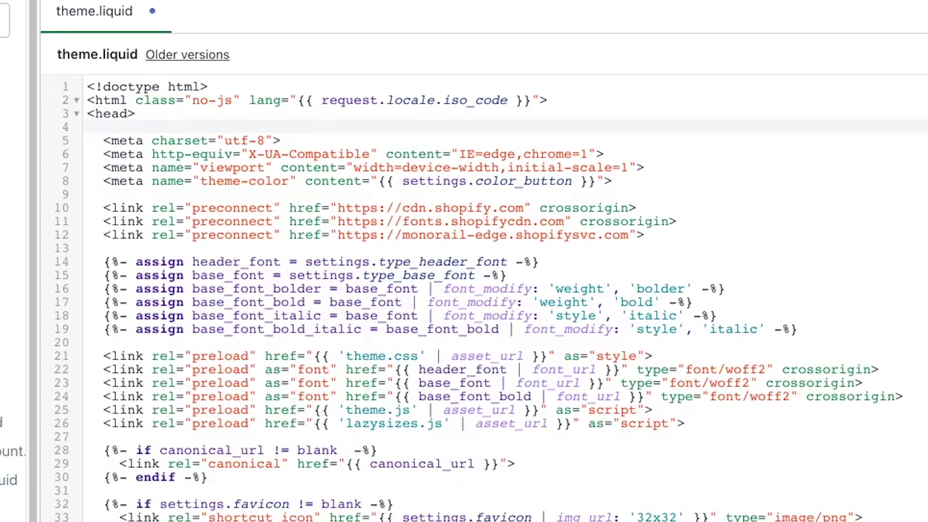
{"action": "key", "text": "ctrl+v"}
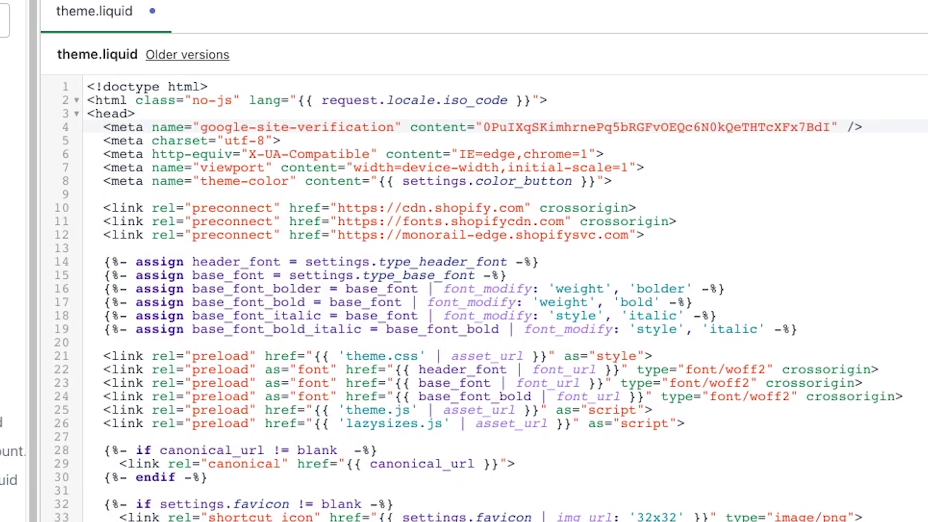
{"action": "key", "text": "ctrl+s"}
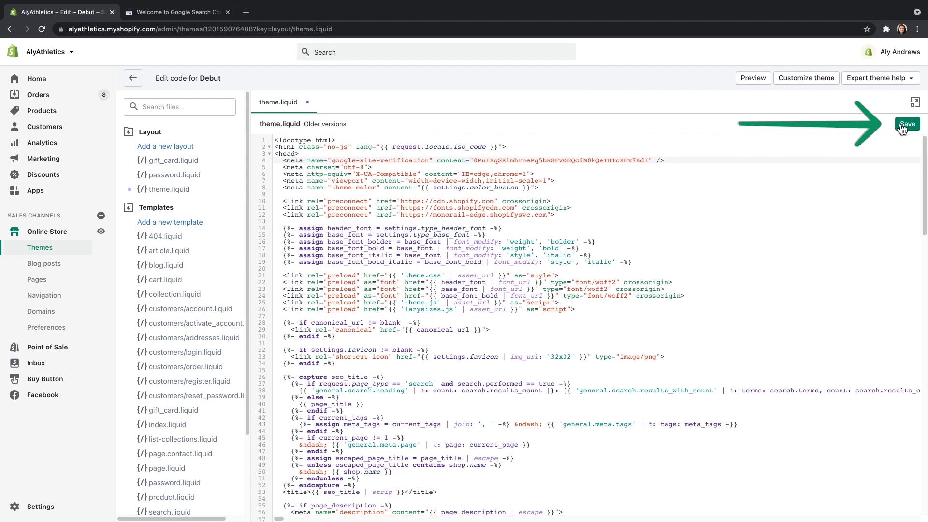
{"action": "left_click", "coordinate": [907, 124]}
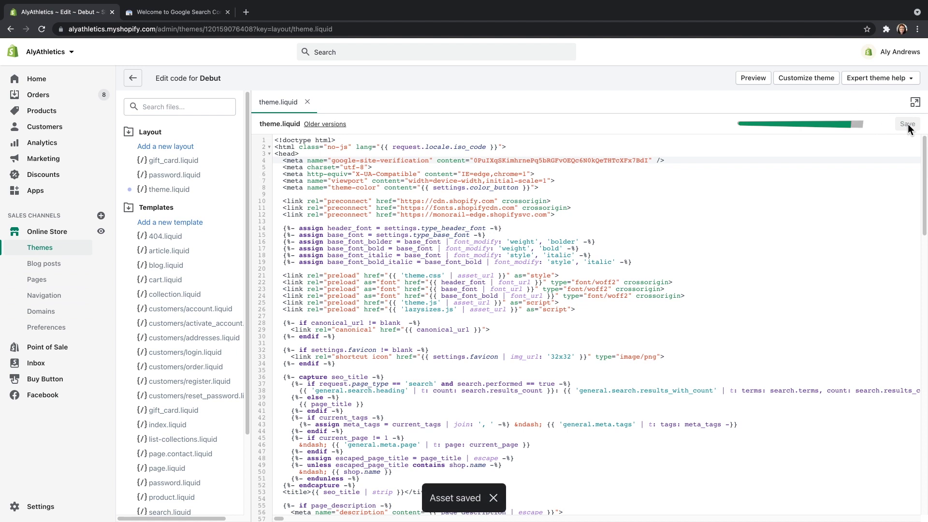
- Verify alyathletics.com ownership via the HTML tag and open the property overview
{"action": "left_click", "coordinate": [211, 15]}
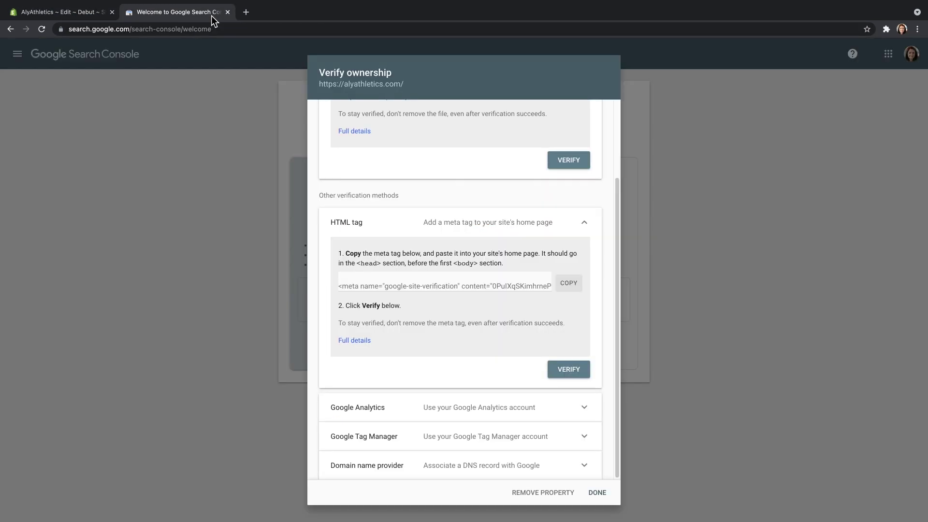
{"action": "left_click", "coordinate": [580, 370]}
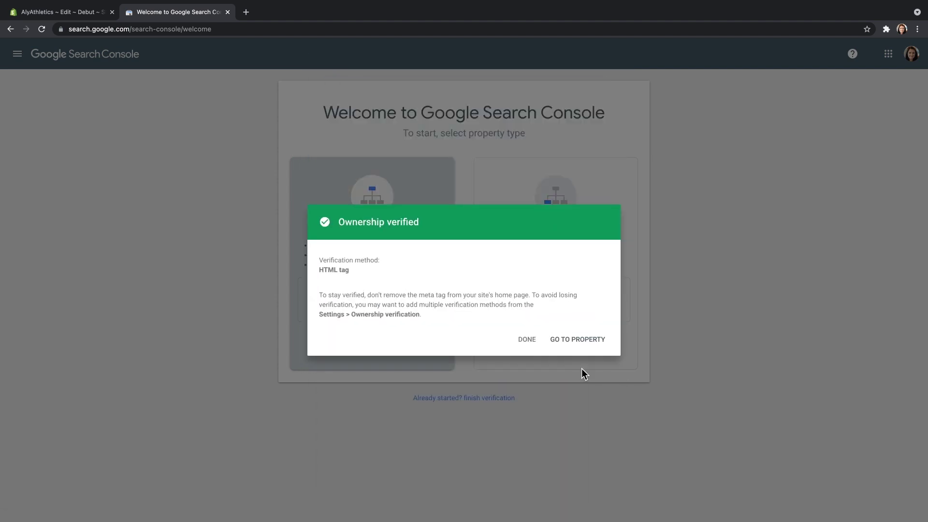
{"action": "left_click", "coordinate": [579, 340]}
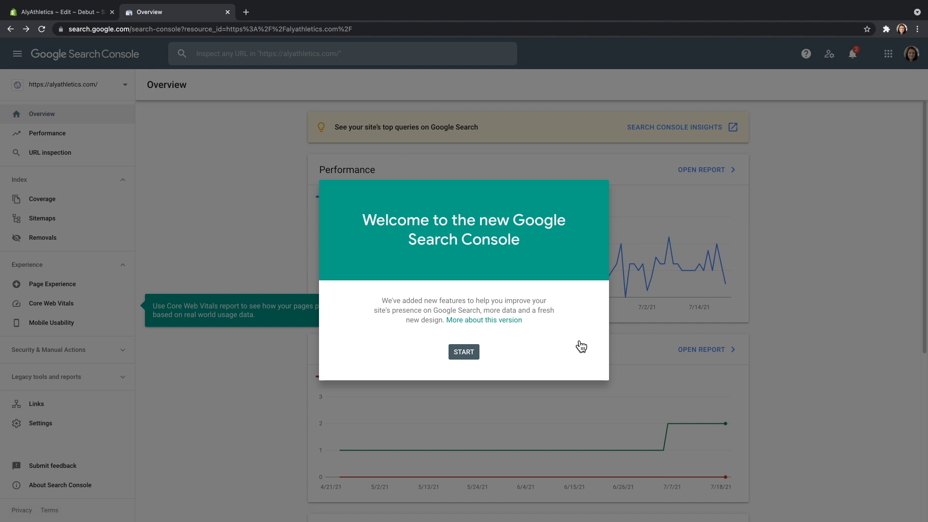
{"action": "key", "text": "ctrl+1"}
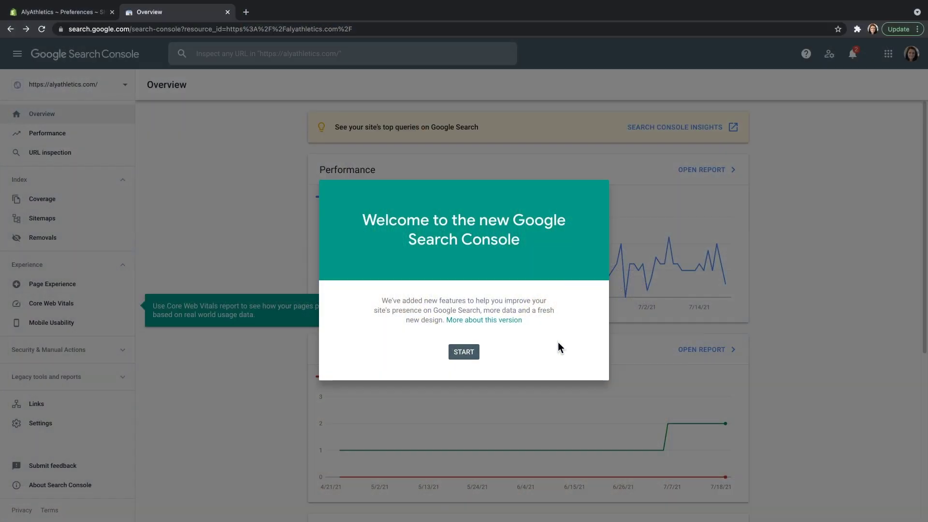
{"action": "left_click", "coordinate": [468, 354]}
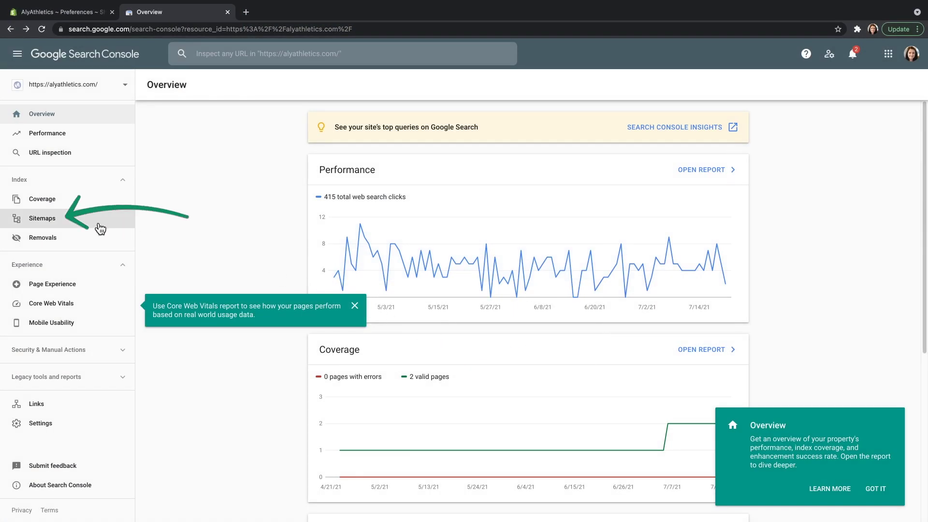
- Submit sitemap.xml in the Sitemaps report and open its failed-fetch details
{"action": "left_click", "coordinate": [72, 220]}
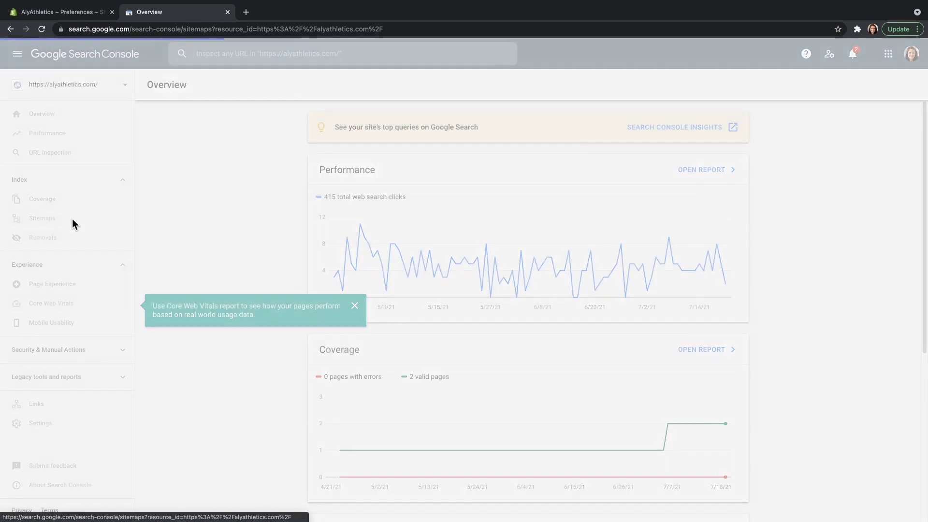
{"action": "left_click", "coordinate": [420, 152]}
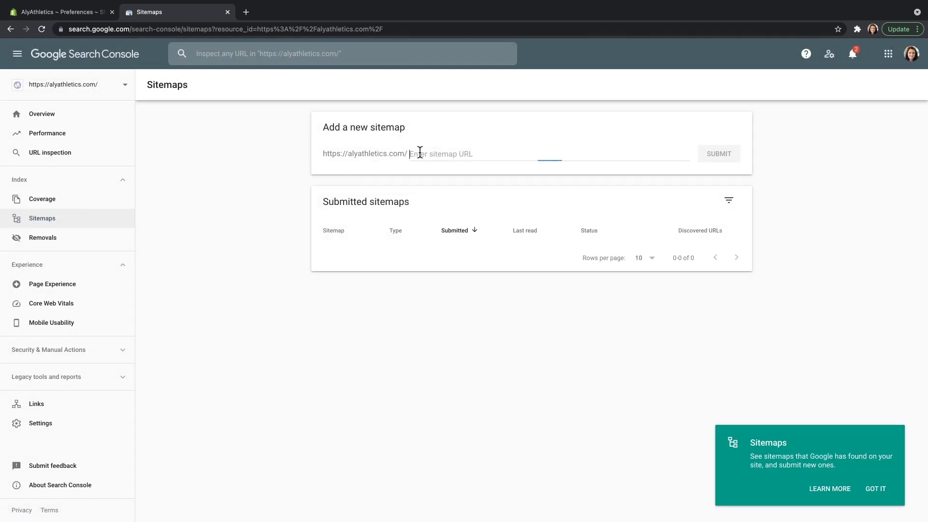
{"action": "type", "text": "sitem"}
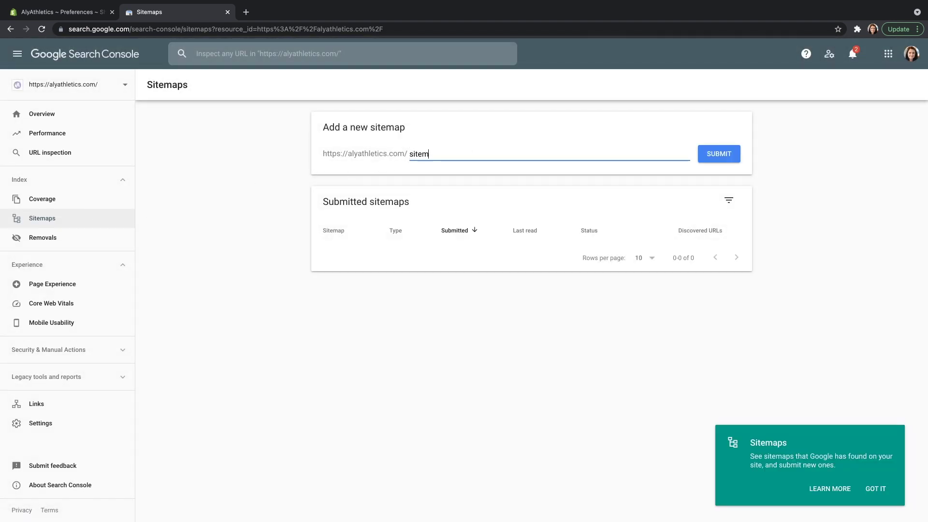
{"action": "type", "text": "ap.xml"}
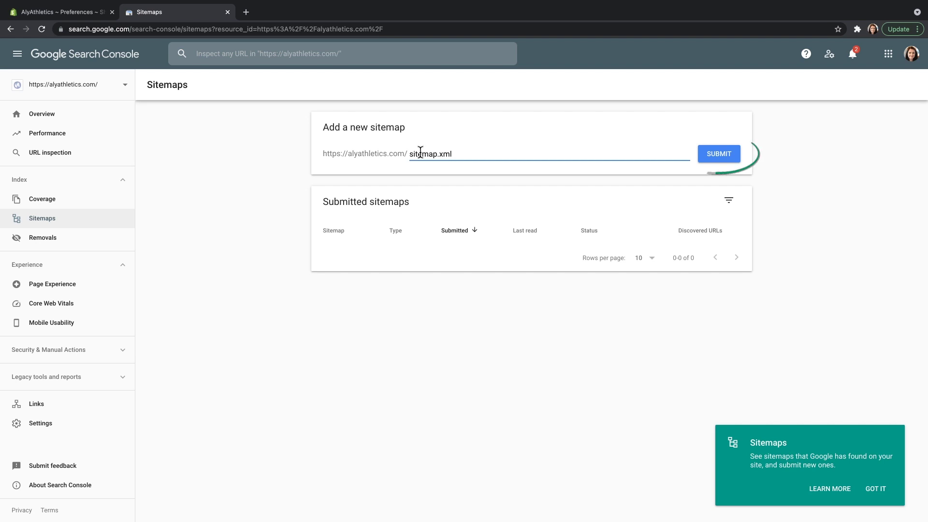
{"action": "left_click", "coordinate": [719, 155]}
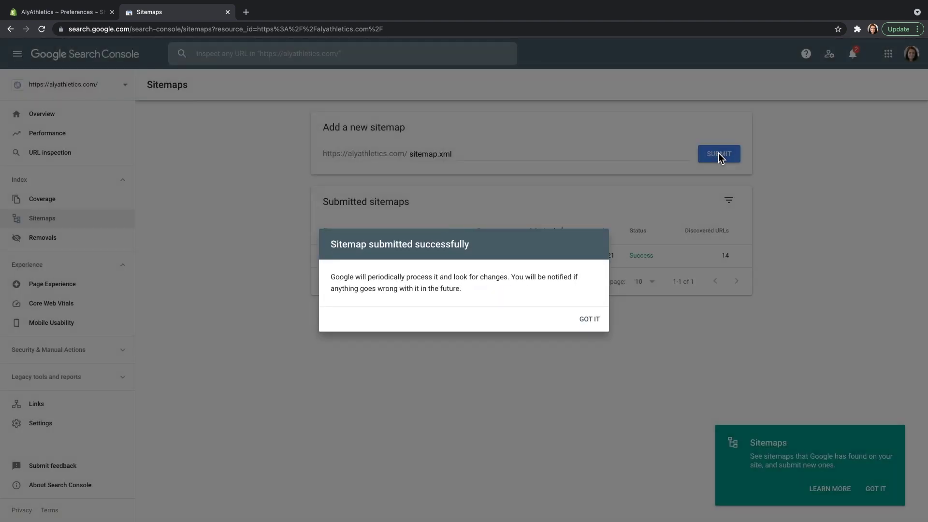
{"action": "left_click", "coordinate": [718, 152]}
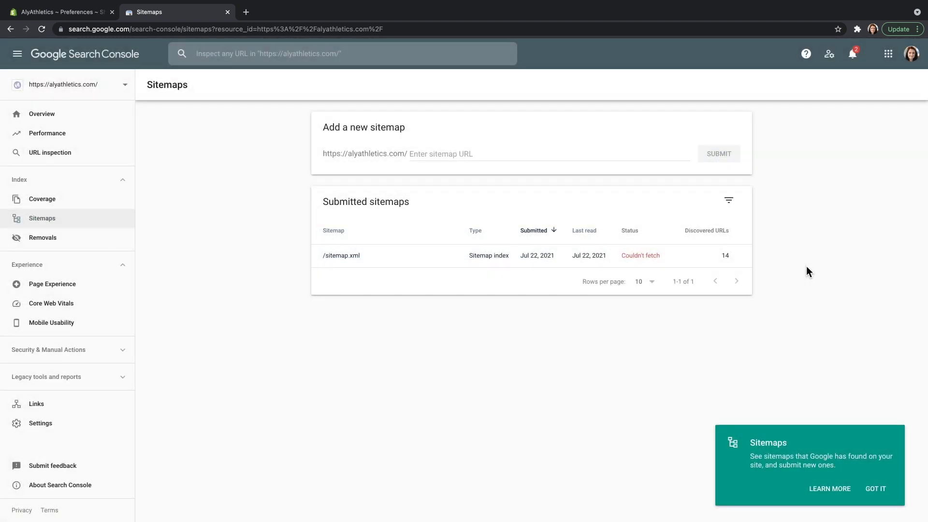
{"action": "left_click", "coordinate": [685, 259]}
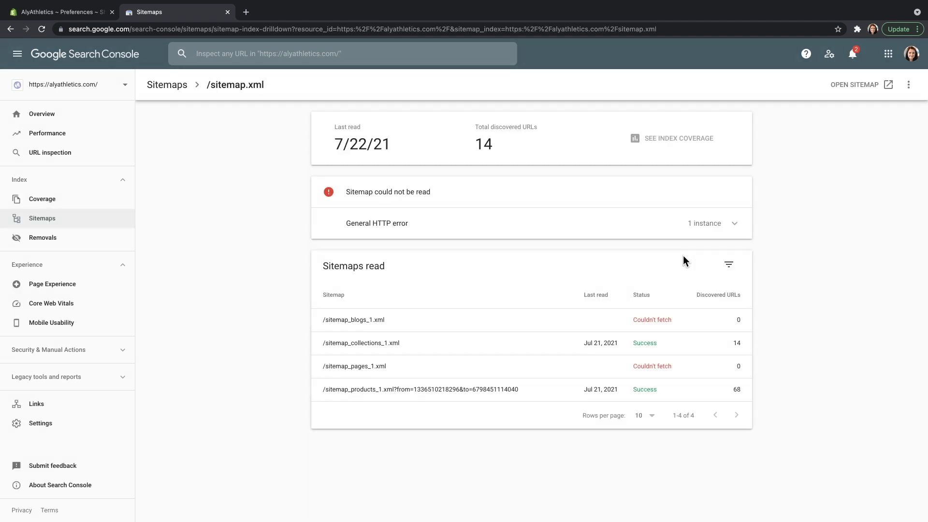
- Review the General HTTP error, then remove the /sitemap.xml submission
{"action": "left_click", "coordinate": [734, 229]}
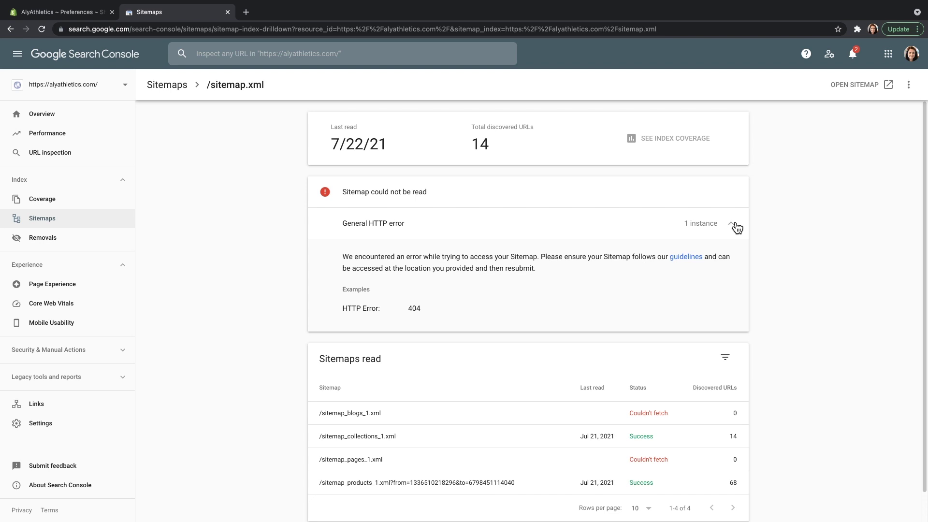
{"action": "left_click", "coordinate": [908, 85]}
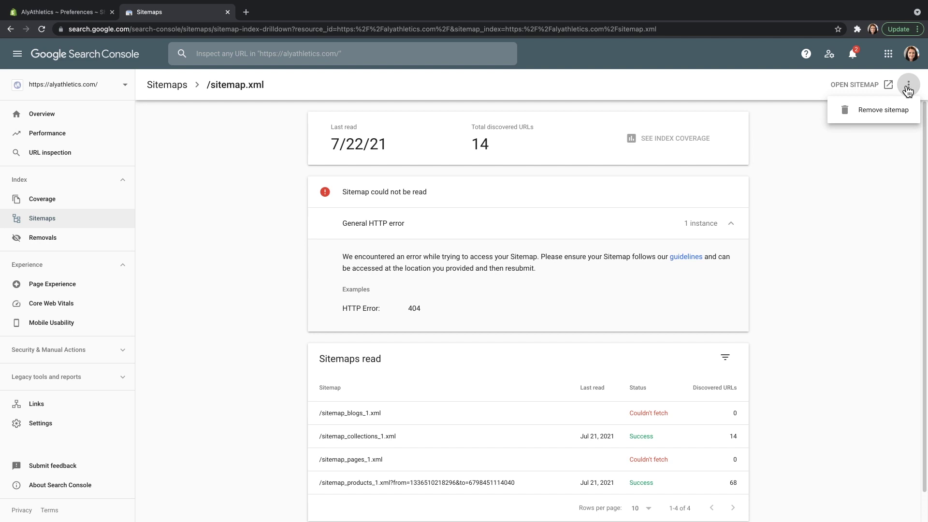
{"action": "left_click", "coordinate": [903, 111]}
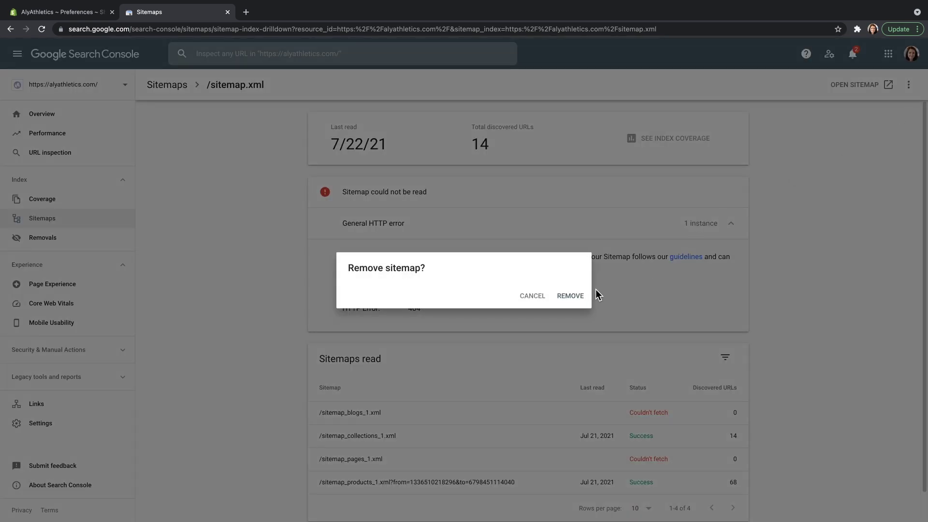
{"action": "left_click", "coordinate": [578, 296]}
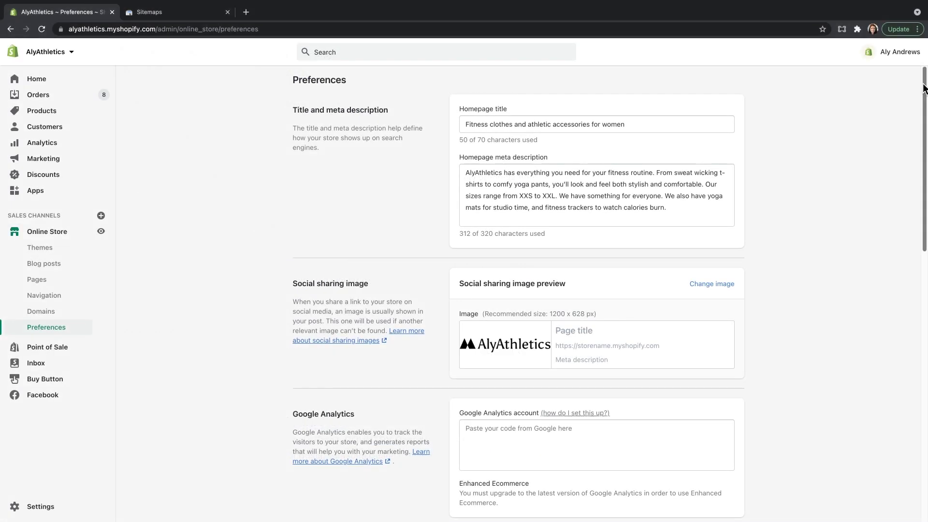
- Scroll through the Google search results for the aly athletics store
{"action": "left_click_drag", "start_coordinate": [924, 88], "coordinate": [925, 310]}
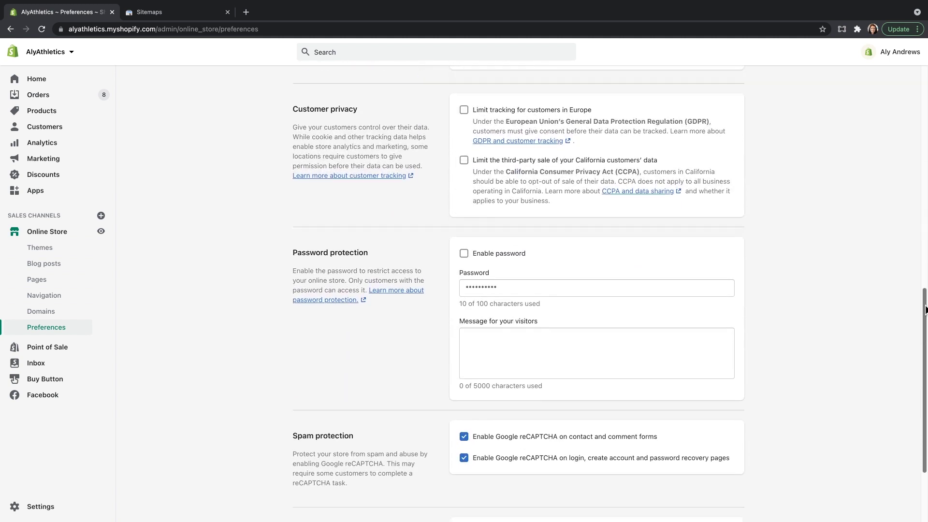
- Tick Enable password under Password protection in Online Store Preferences, leaving it unsaved
{"action": "left_click", "coordinate": [465, 255]}
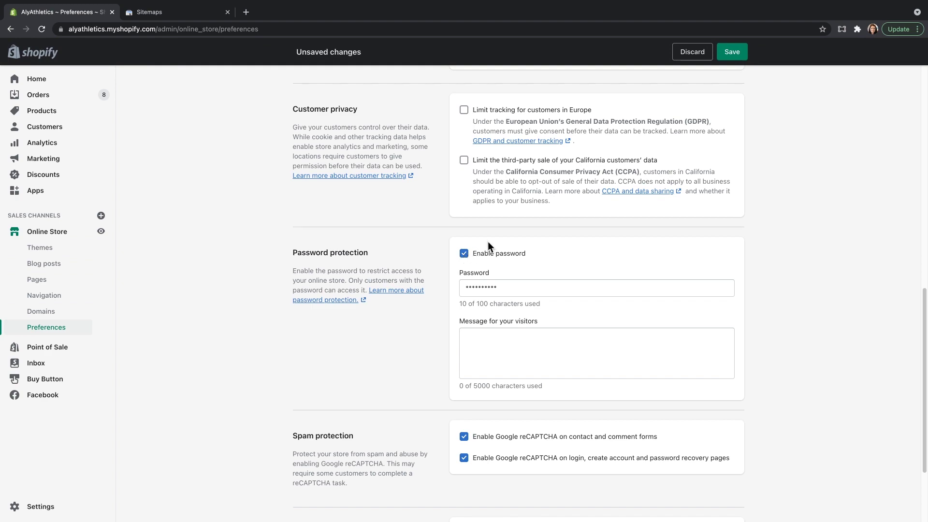